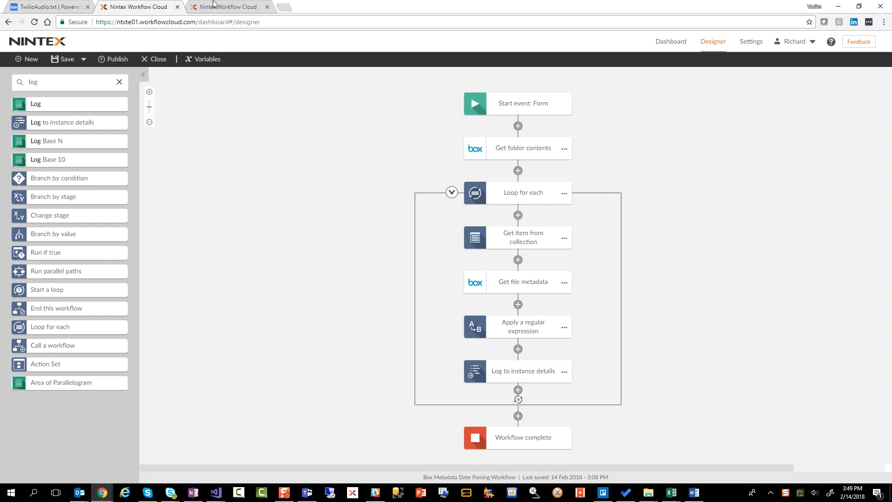
- Switch to the Box page and view the custom metadata of output.txt in the Twilio folder
left_click(38, 6)
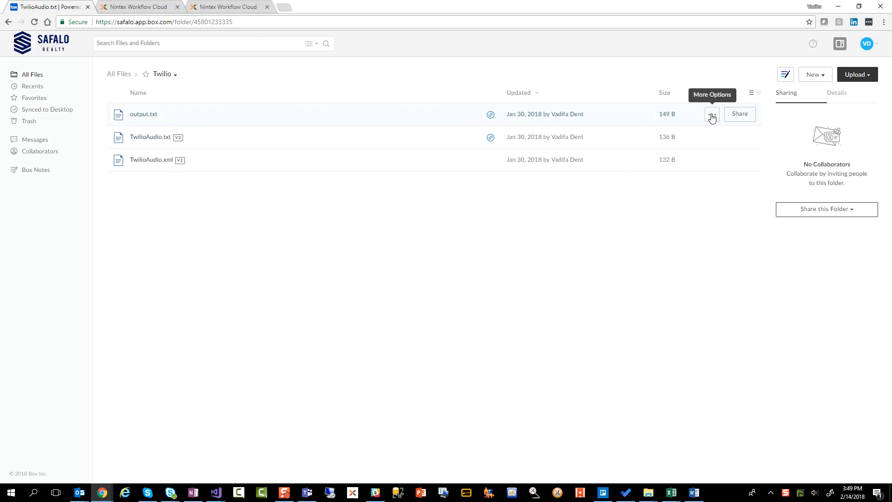
left_click(357, 124)
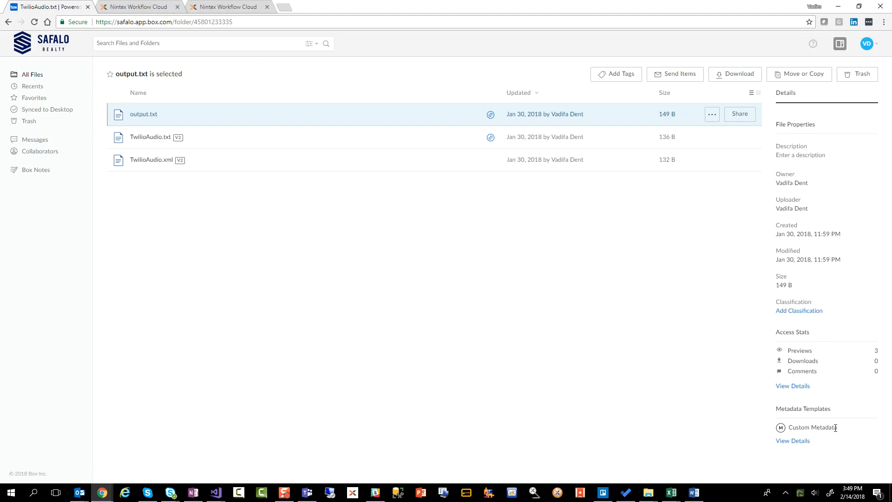
left_click(797, 444)
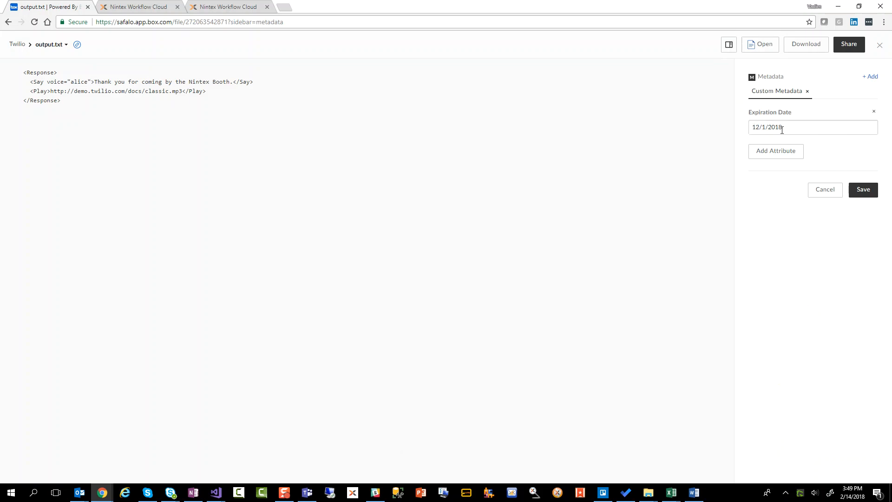
left_click(883, 48)
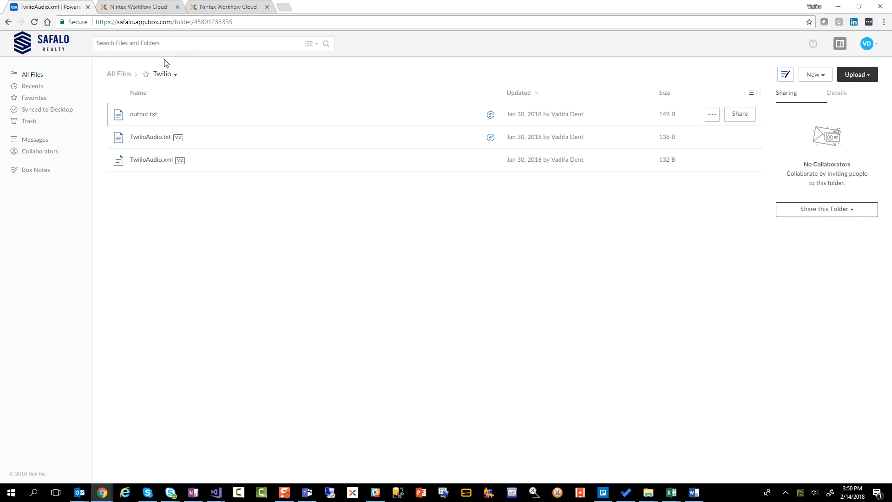
- Return to the workflow designer and add a Collection variable named collIsFolder from the Get folder contents action's Is folder setting
left_click(142, 10)
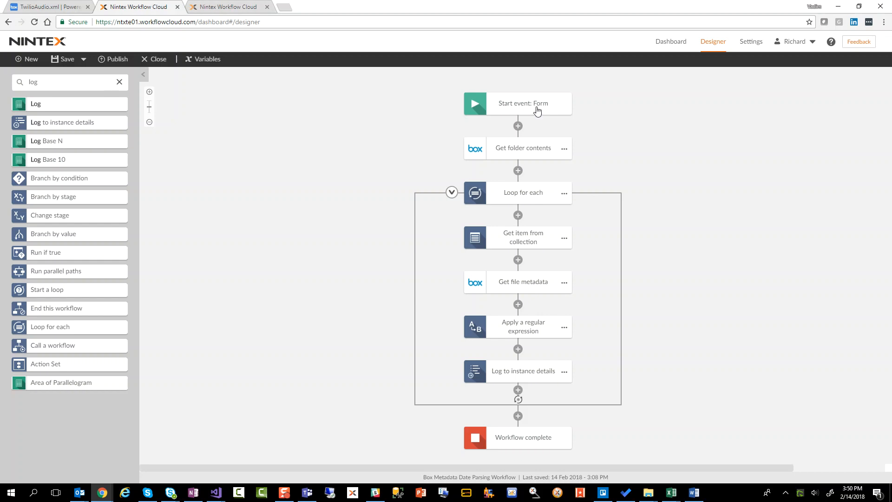
left_click(517, 154)
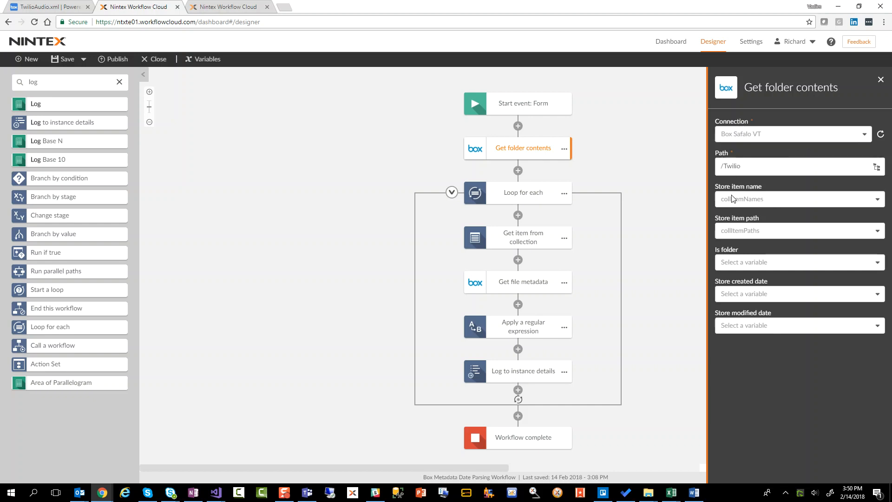
left_click(745, 264)
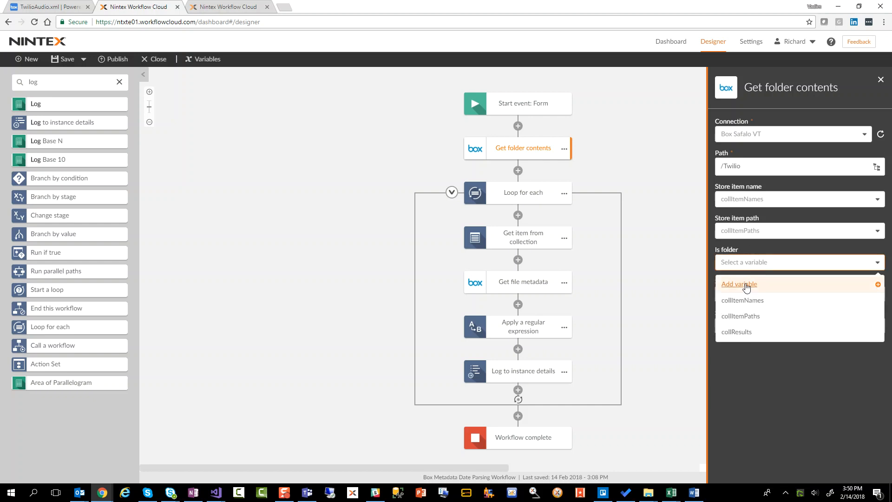
left_click(746, 286)
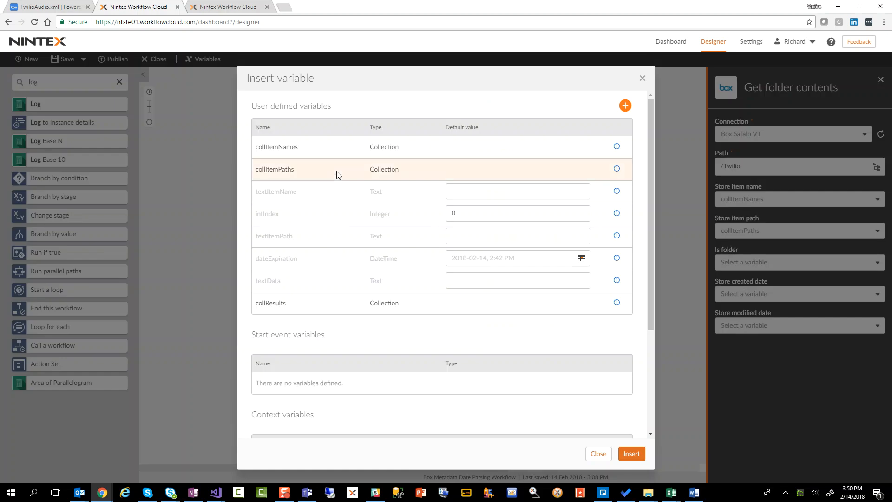
left_click(625, 106)
type("collI")
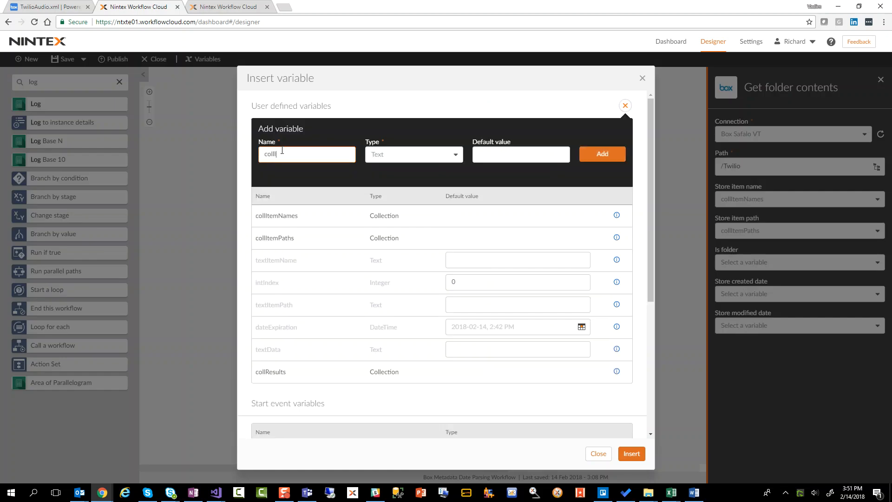
type("sFolder")
left_click(401, 151)
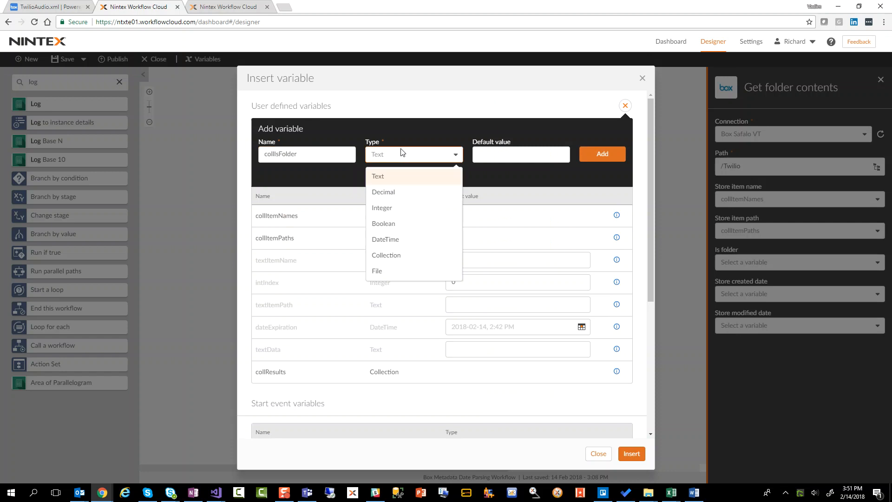
left_click(390, 256)
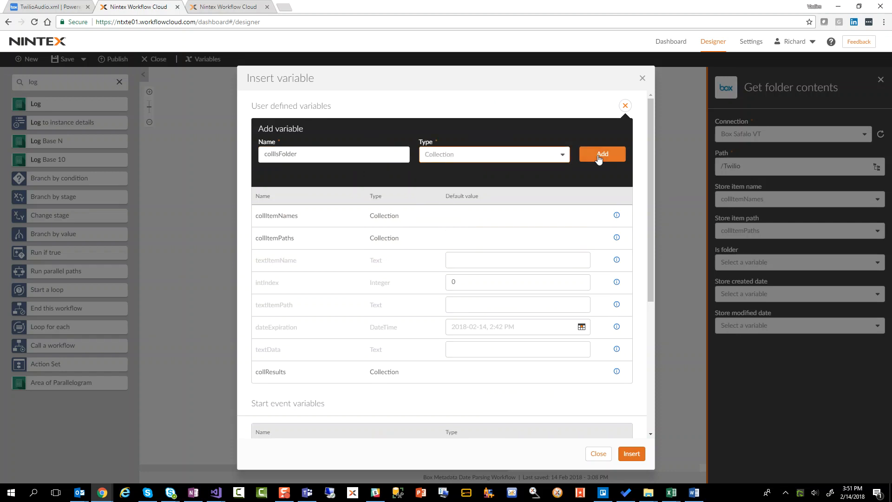
left_click(599, 154)
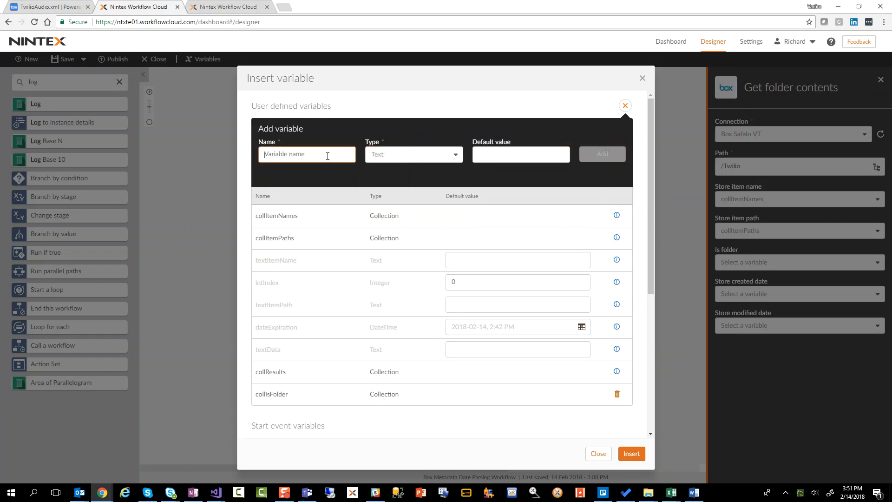
- Add a Boolean variable named boolIsFolder with default No, and store the Is folder output of Get folder contents in collIsFolder
type("boolIsFolder")
left_click(395, 160)
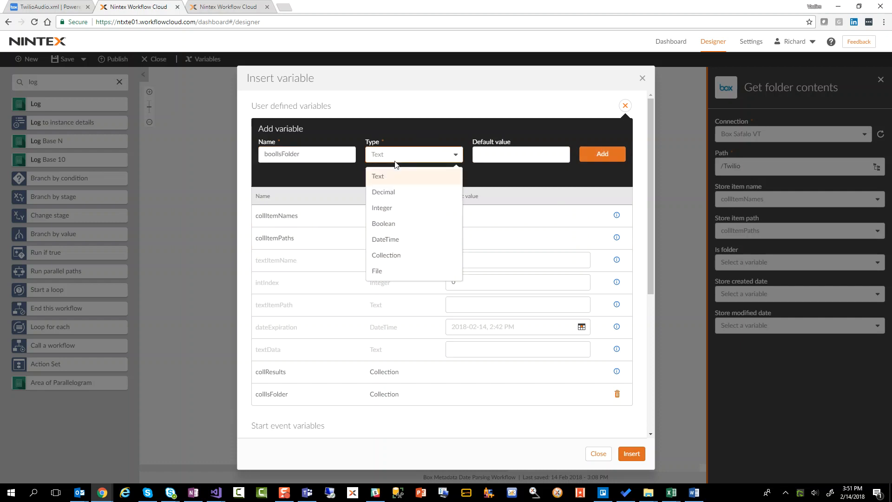
left_click(392, 226)
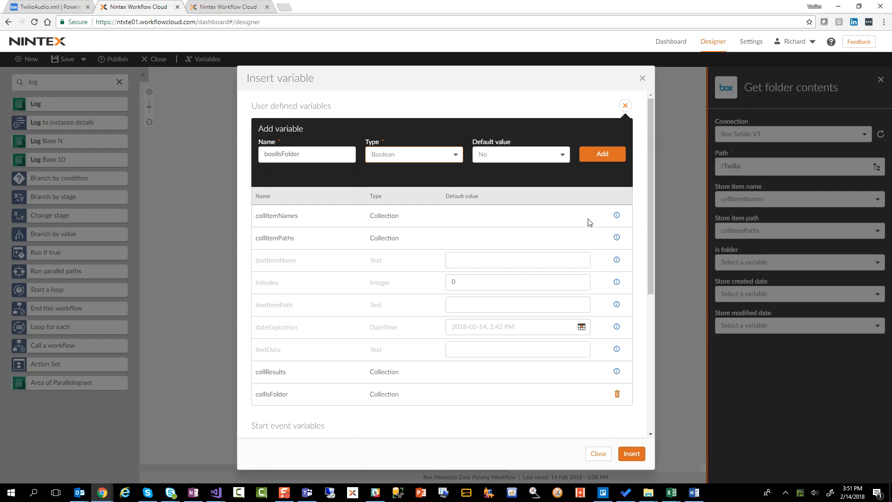
left_click(603, 154)
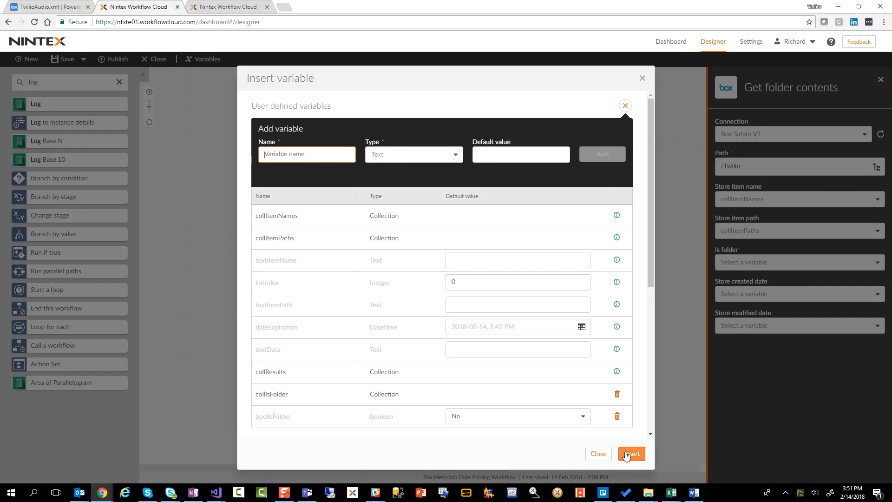
left_click(598, 454)
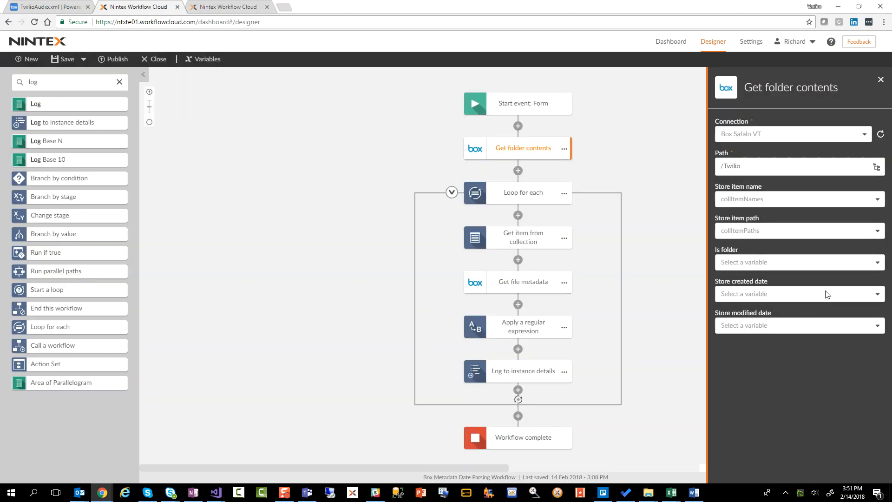
left_click(764, 263)
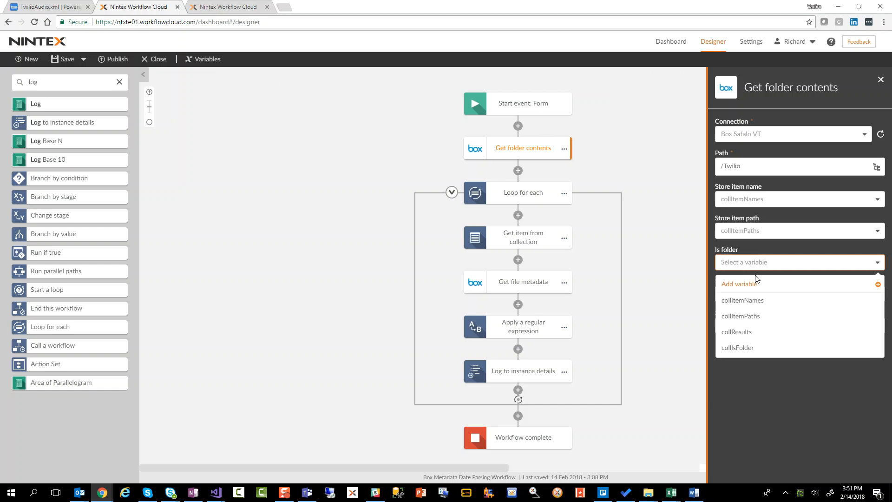
left_click(753, 350)
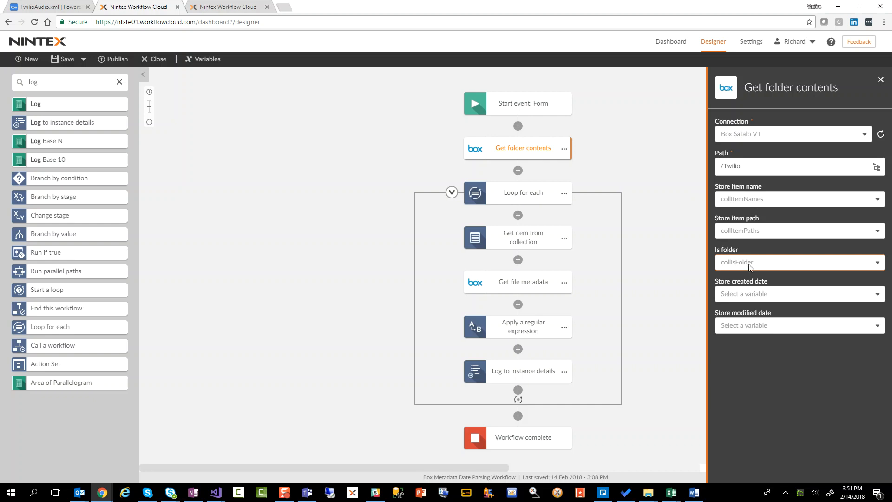
- Rename the Loop for each action as "Loop for each Item Name"
left_click(511, 202)
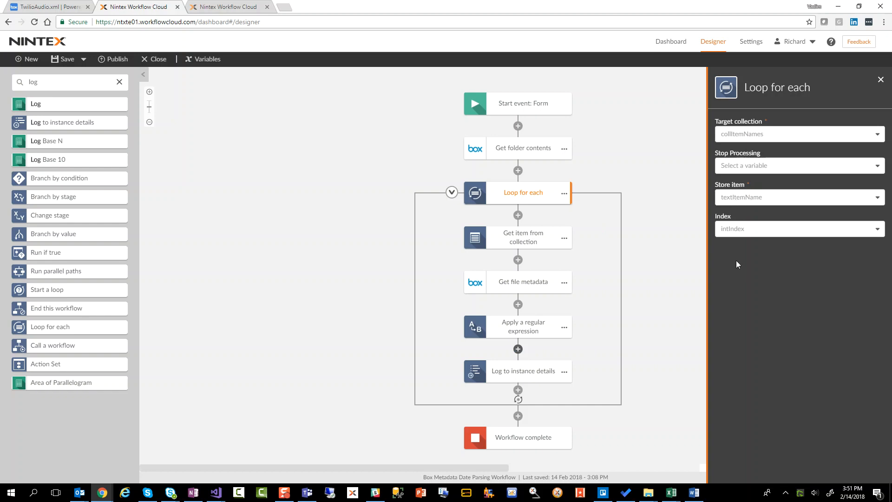
left_click(533, 195)
left_click(562, 189)
type("-")
key("BackSpace")
key("BackSpace")
key("BackSpace")
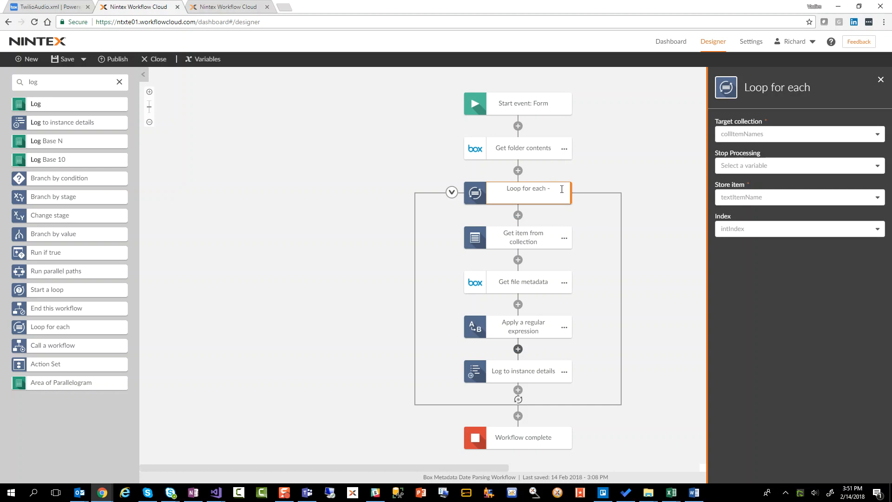
type("Item Name")
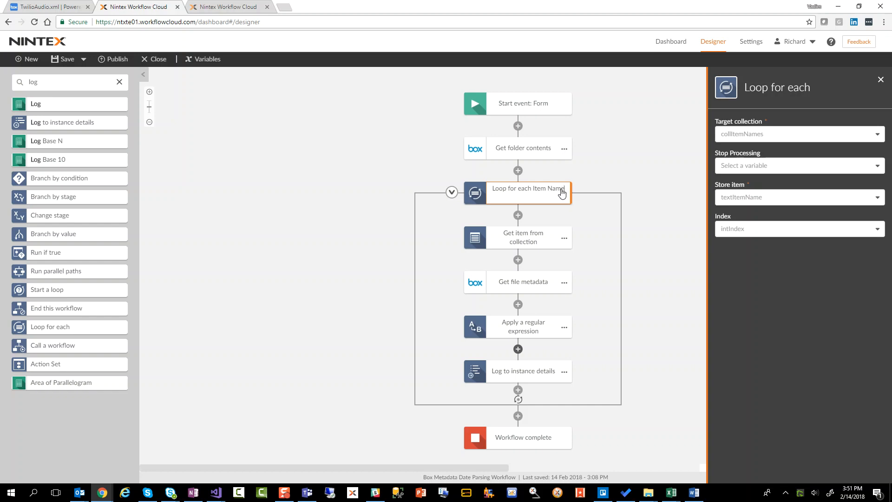
key("Return")
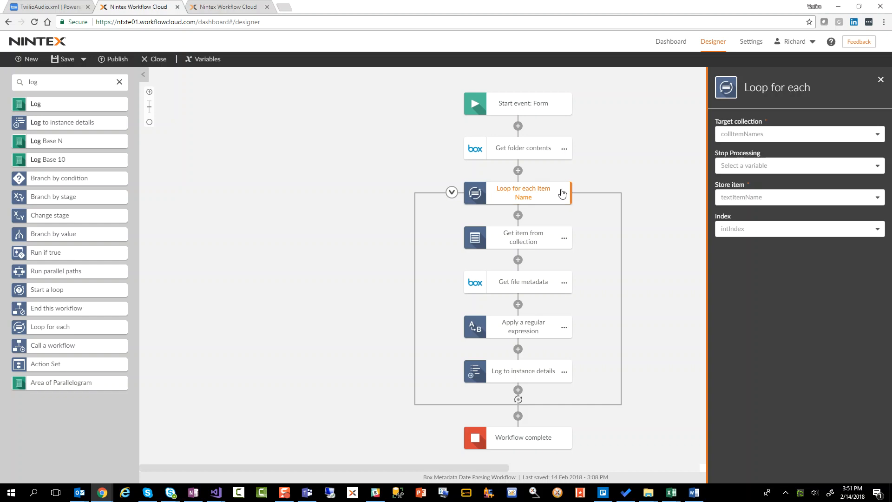
- Rename the Get item from collection action inside the loop as "Get Item Path from collection"
left_click(542, 241)
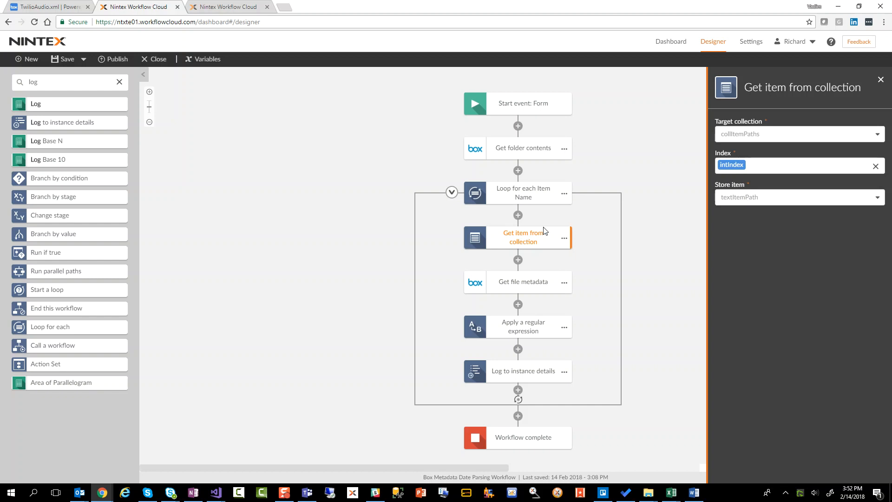
left_click(540, 238)
double_click(510, 233)
type("Item Path")
key("Return")
- Copy the Get Item Path from collection action and paste the copy directly beneath it in the loop
left_click(564, 239)
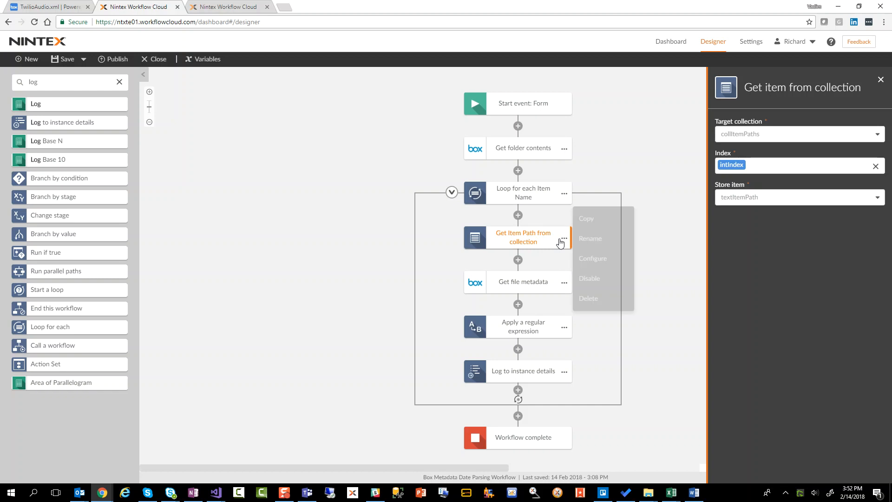
left_click(586, 218)
left_click(518, 259)
left_click(533, 272)
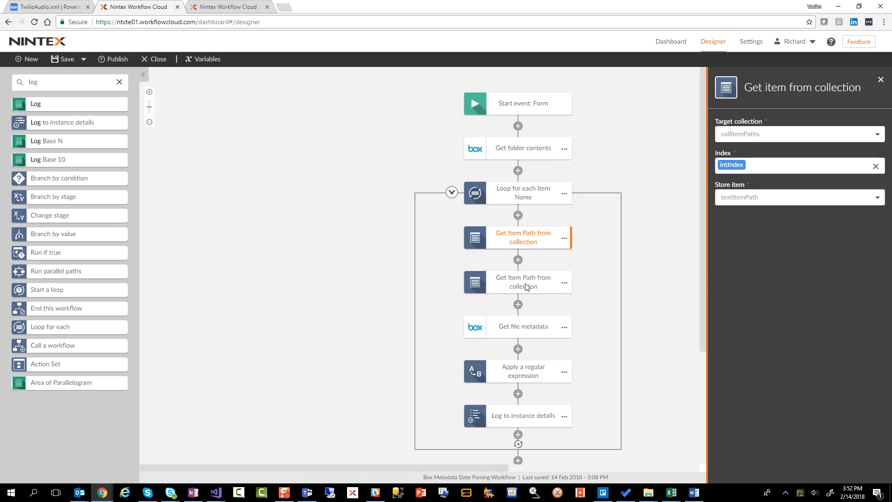
- Rename the pasted copy, just above Get file metadata, as "Get Is Folder from collection"
left_click(526, 287)
double_click(526, 288)
left_click_drag(539, 277, 515, 279)
type("s Folder")
key("Return")
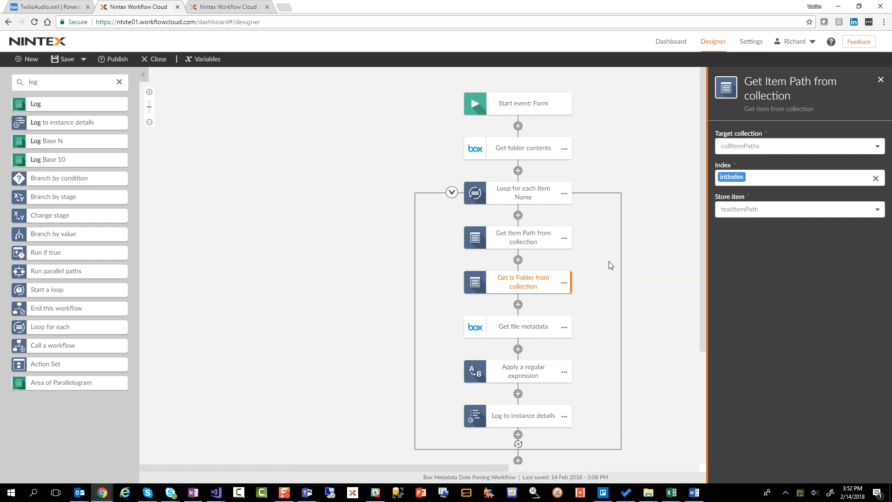
- Set the Get Is Folder action's target collection to collIsFolder and store its item in boolIsFolder
left_click(745, 147)
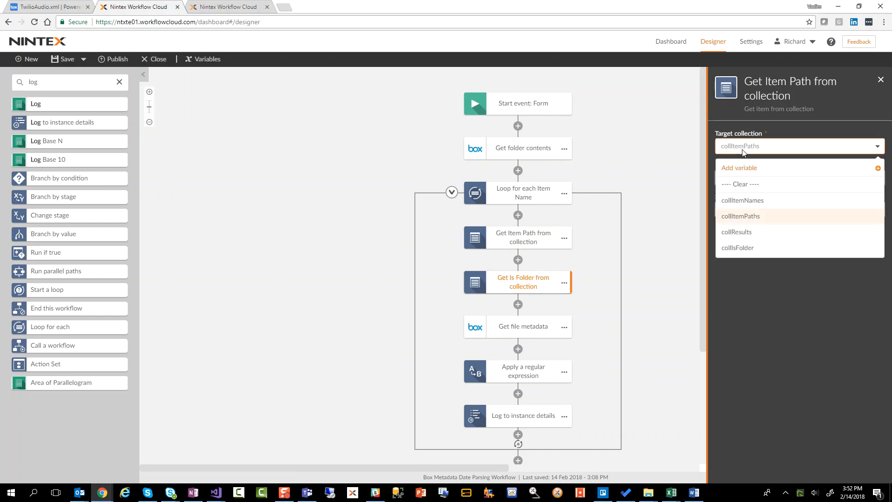
left_click(769, 247)
left_click(751, 212)
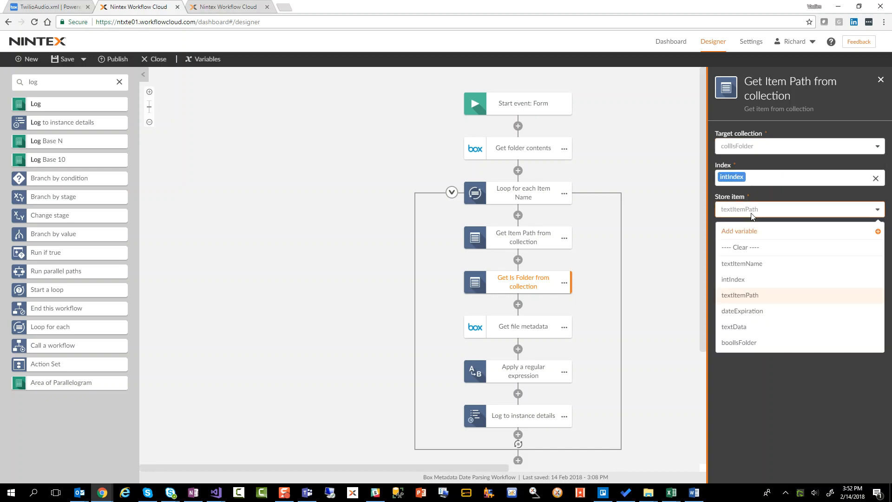
left_click(747, 346)
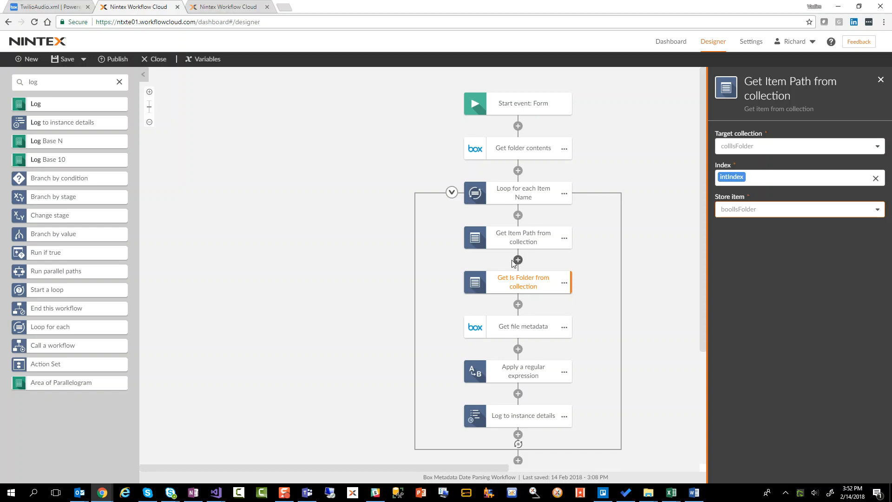
- Examine the settings of the Get file metadata, Apply a regular expression and Log to instance details actions
left_click(519, 334)
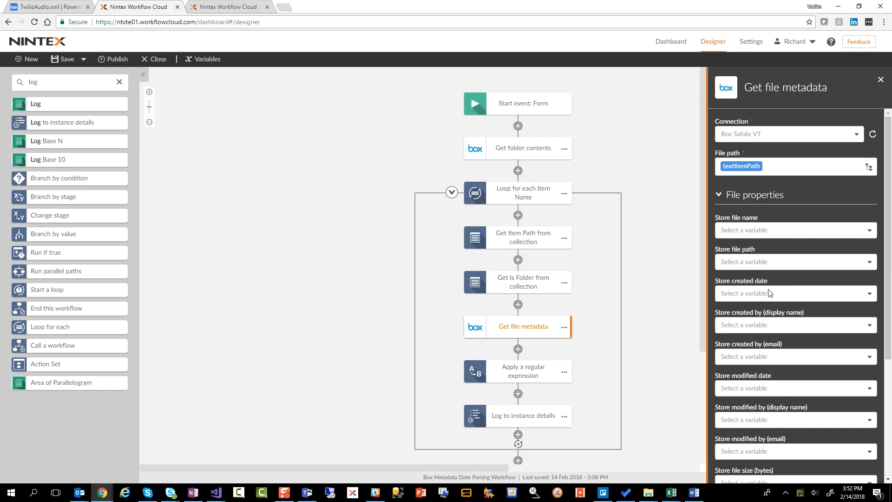
scroll(769, 293, "down", 4)
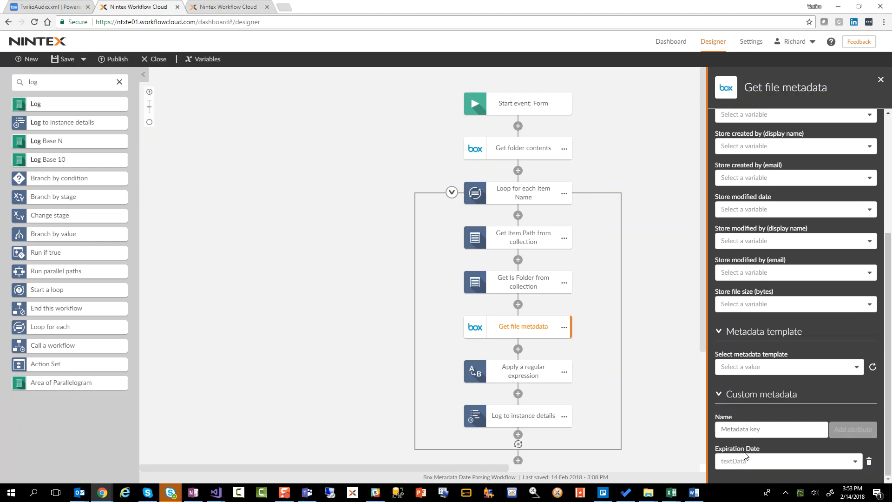
left_click(747, 462)
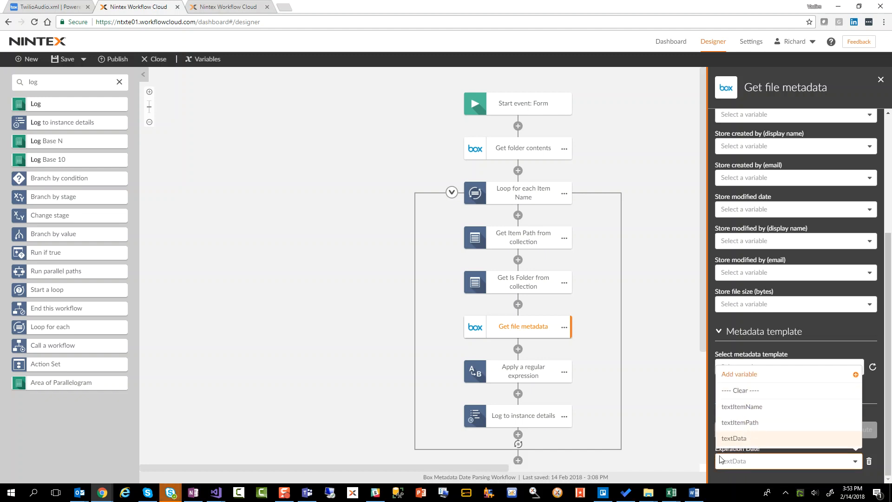
left_click(673, 422)
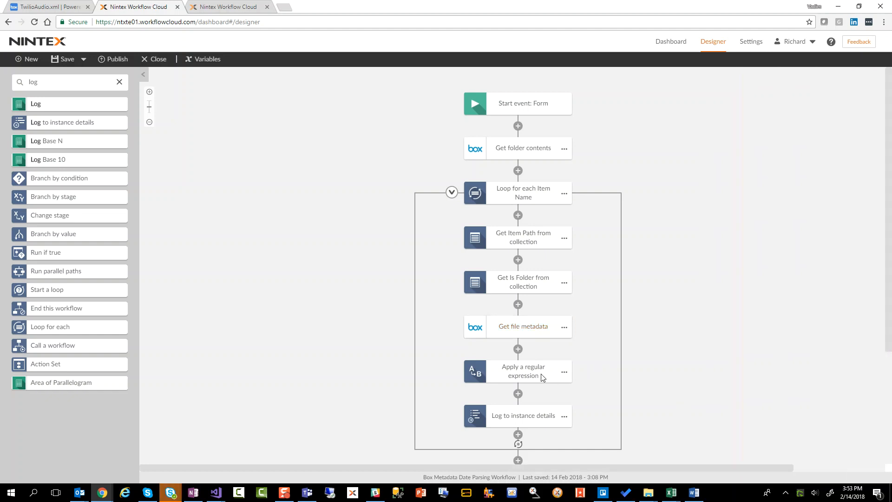
left_click(542, 378)
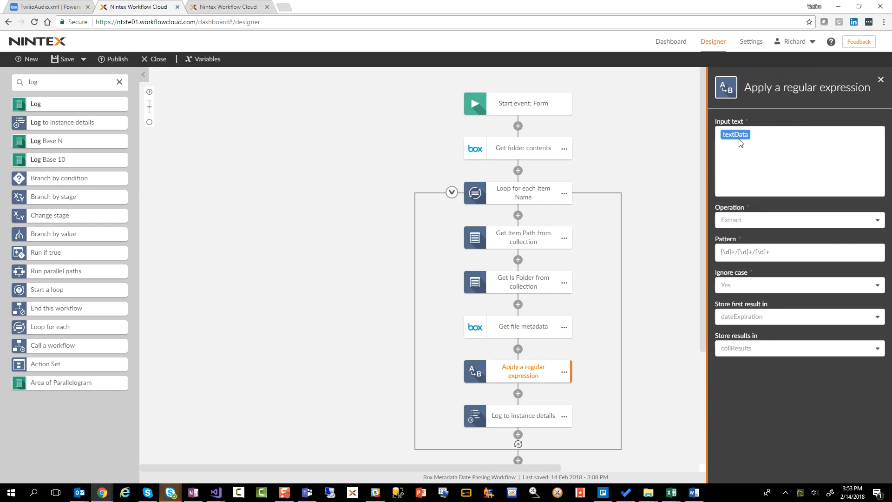
left_click_drag(790, 253, 712, 256)
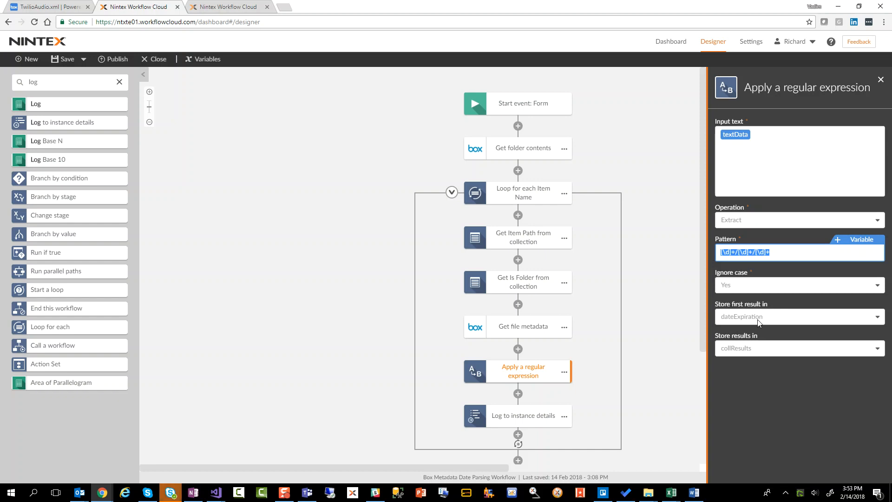
left_click(552, 418)
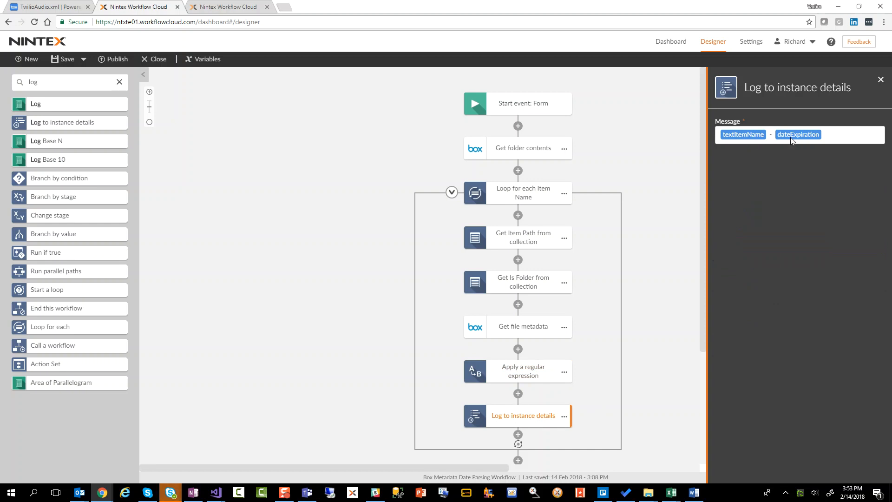
- Insert a Run if true action between Get Is Folder from collection and Get file metadata in the loop
left_click(553, 381)
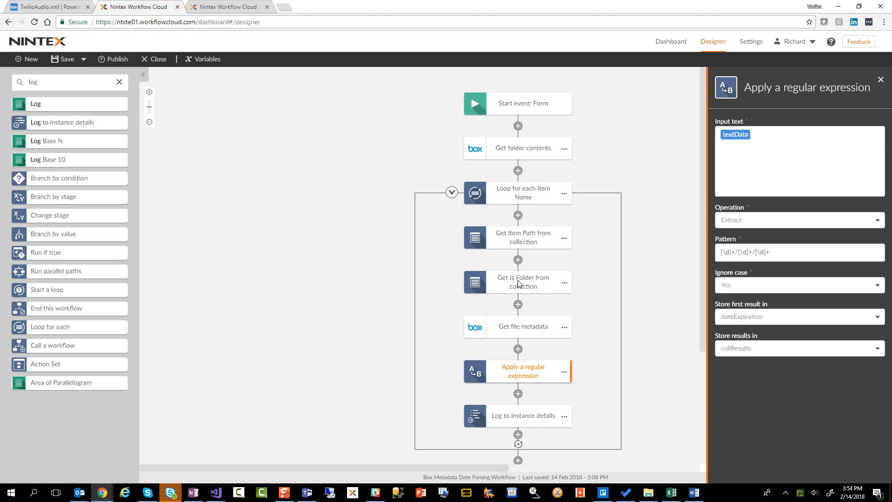
left_click_drag(56, 82, 8, 81)
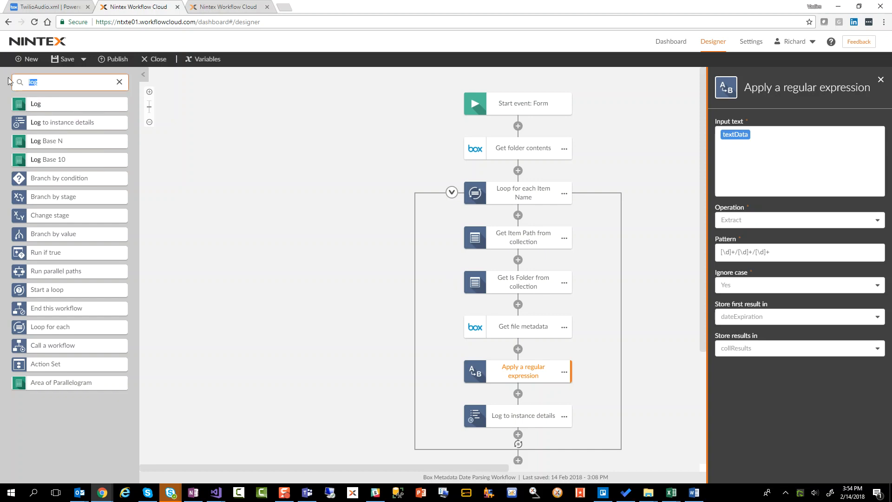
type("run if")
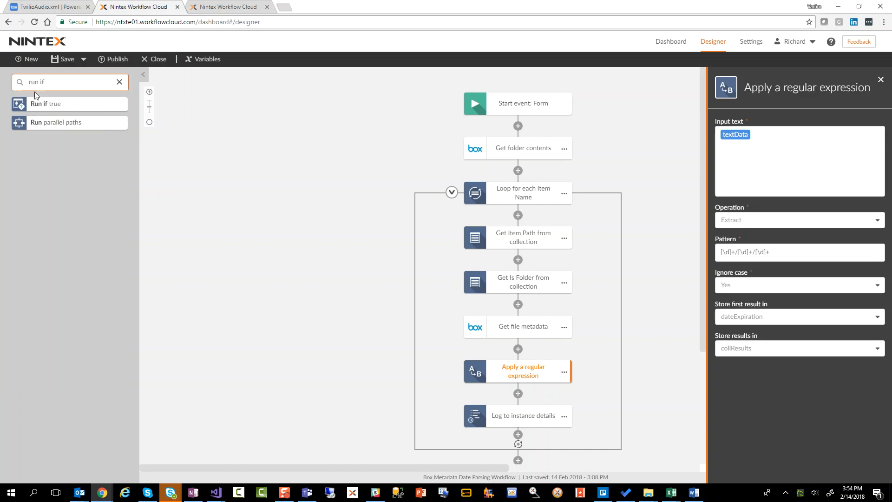
left_click_drag(56, 103, 519, 305)
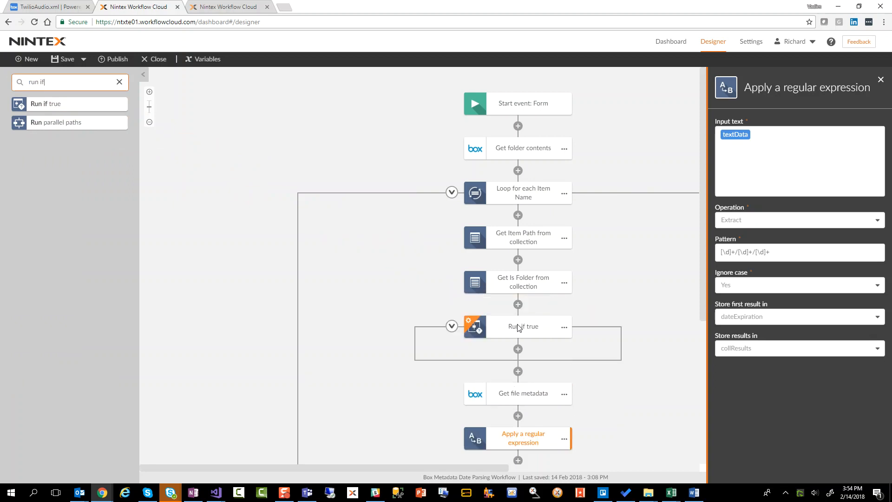
- Add the condition that boolIsFolder equals the boolean value No to the Run if true action
left_click(773, 135)
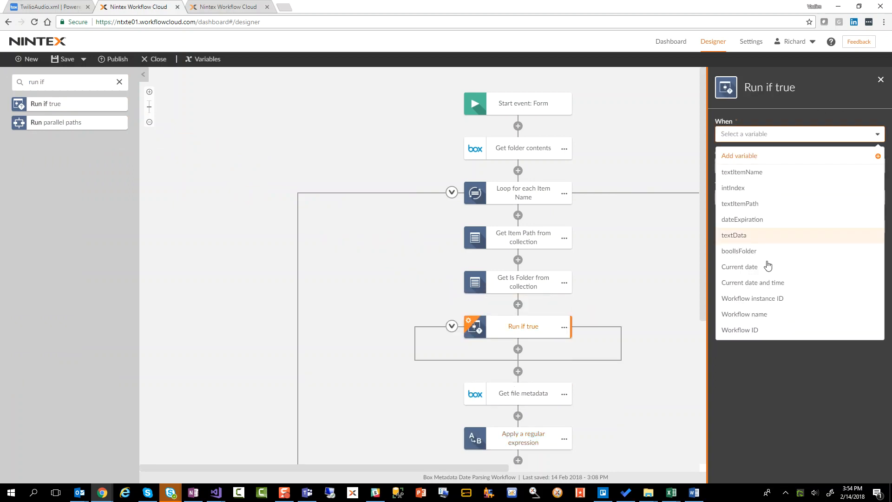
left_click(749, 252)
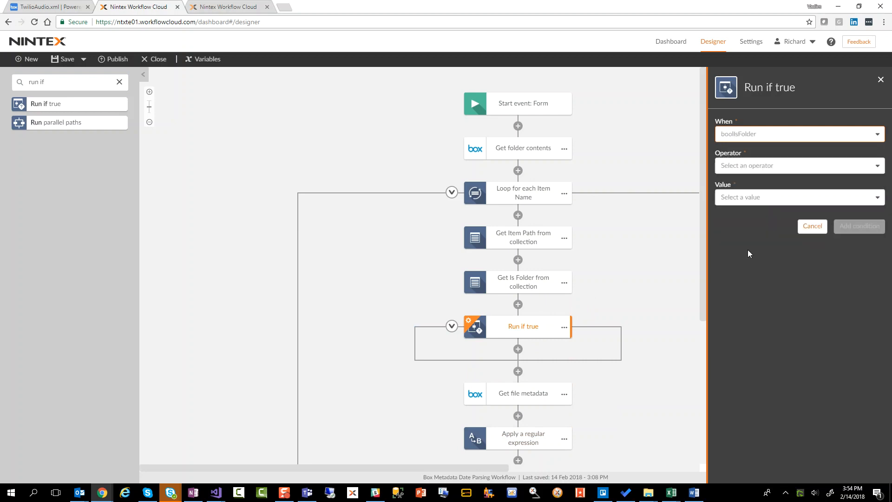
left_click(752, 164)
left_click(751, 186)
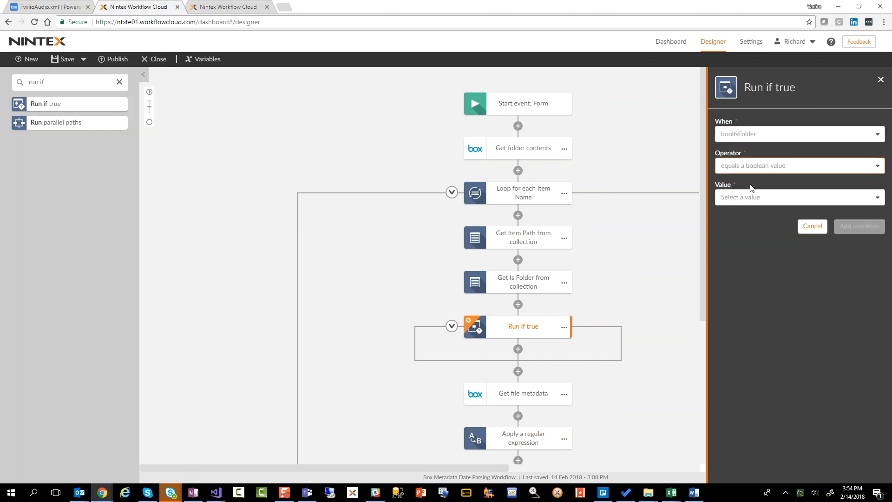
left_click(752, 199)
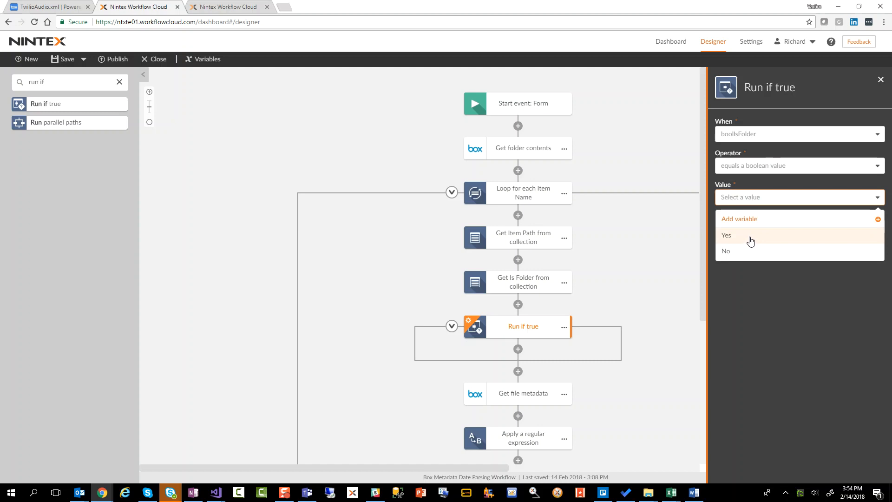
left_click(747, 253)
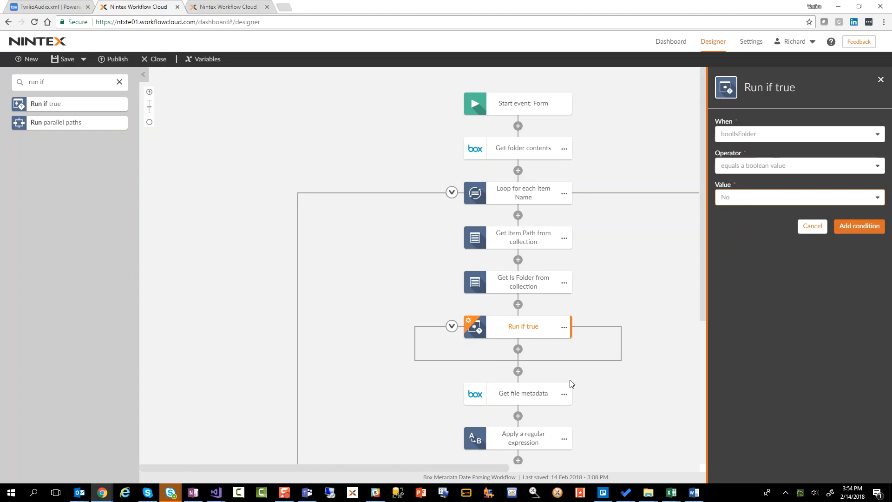
left_click(847, 231)
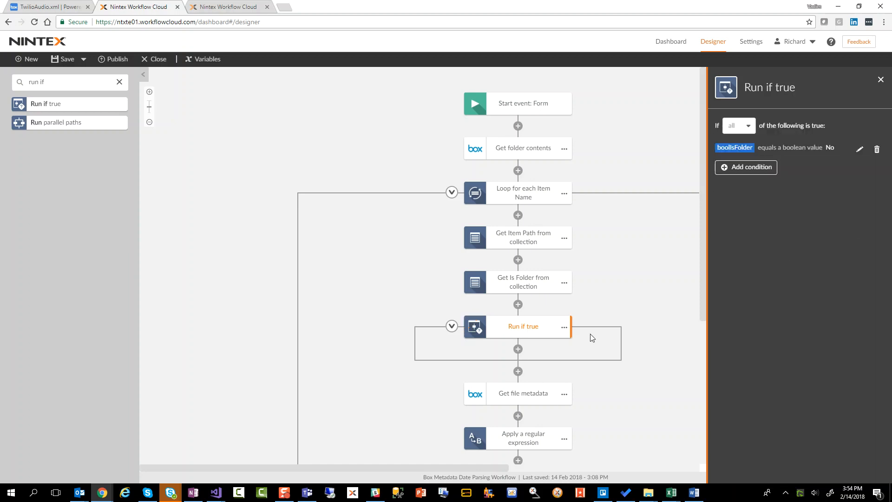
- Move Get file metadata, Apply a regular expression and Log to instance details, in that order, into the Run if true branch
left_click_drag(510, 397, 518, 349)
left_click_drag(517, 440, 518, 394)
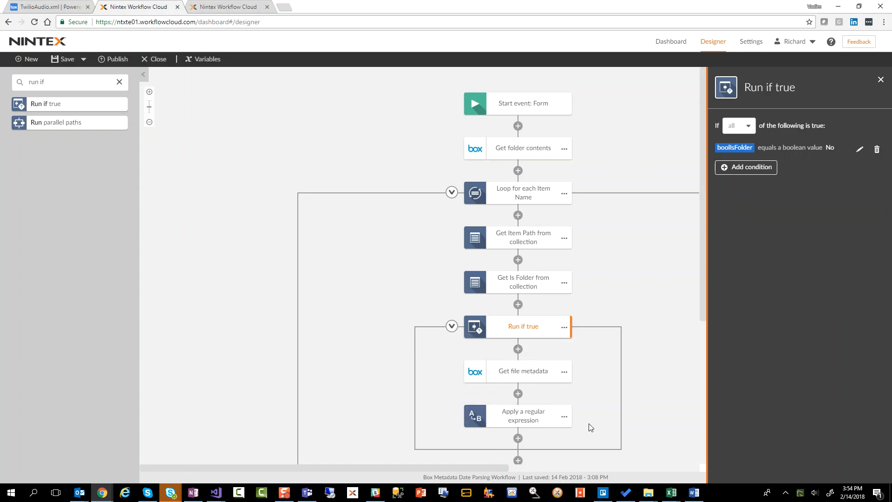
scroll(558, 432, "down", 1)
left_click_drag(521, 447, 558, 392)
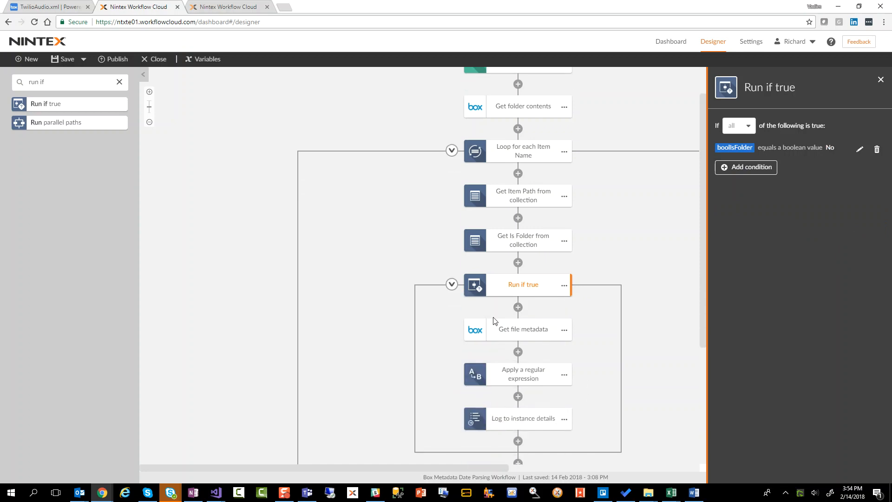
- Publish Box Metadata Date Parsing Workflow for production use and submit its public web form to start a run
left_click(113, 59)
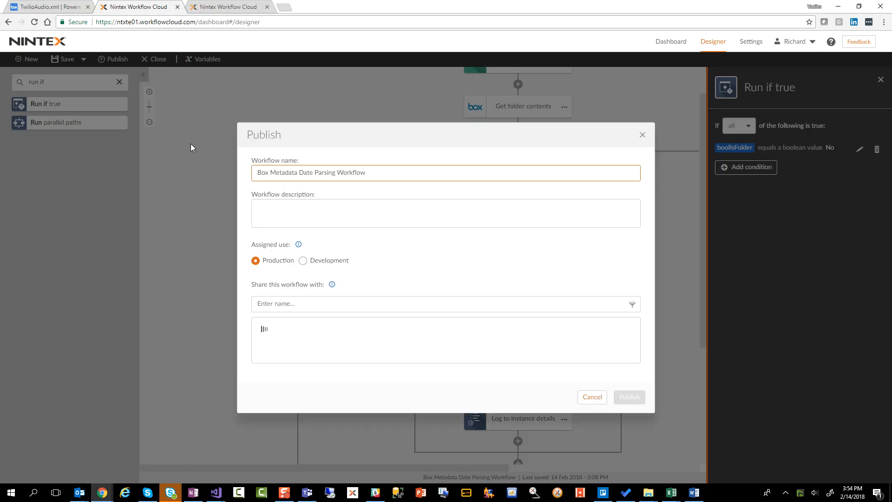
left_click(629, 397)
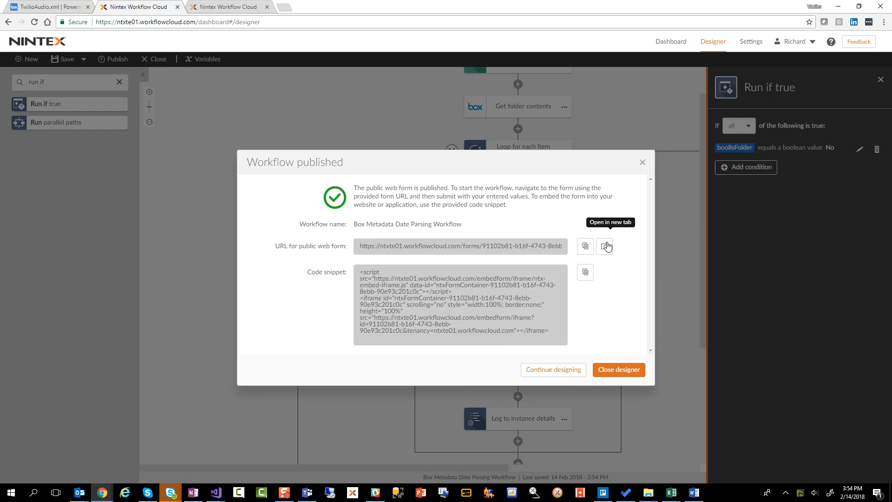
left_click(606, 247)
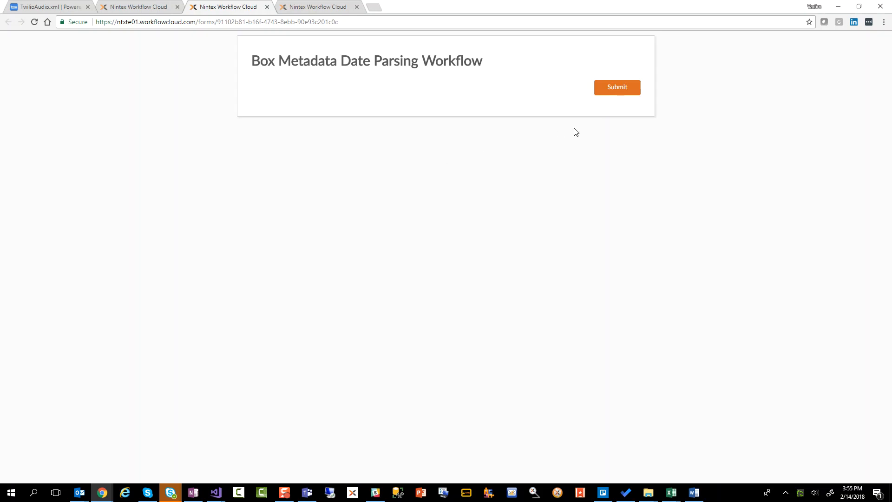
left_click(604, 89)
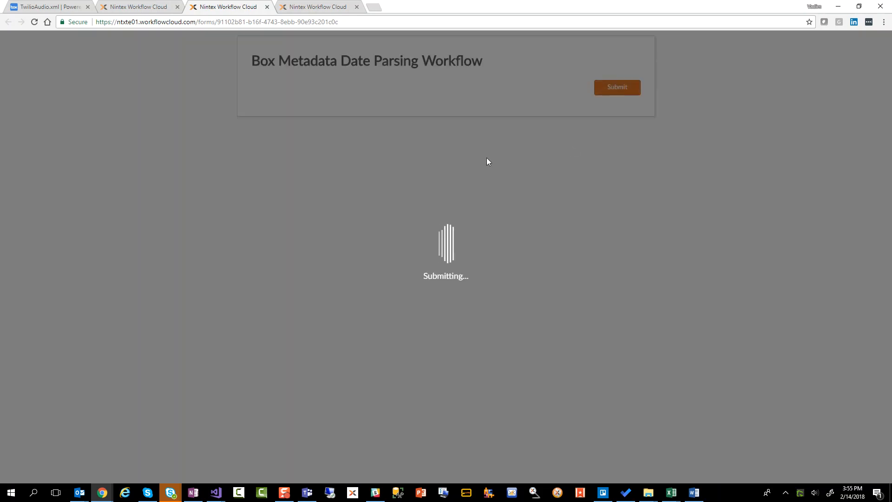
- Open the newest Box Metadata Date Parsing Workflow instance and examine its activities and the logged message for output.txt
left_click(304, 7)
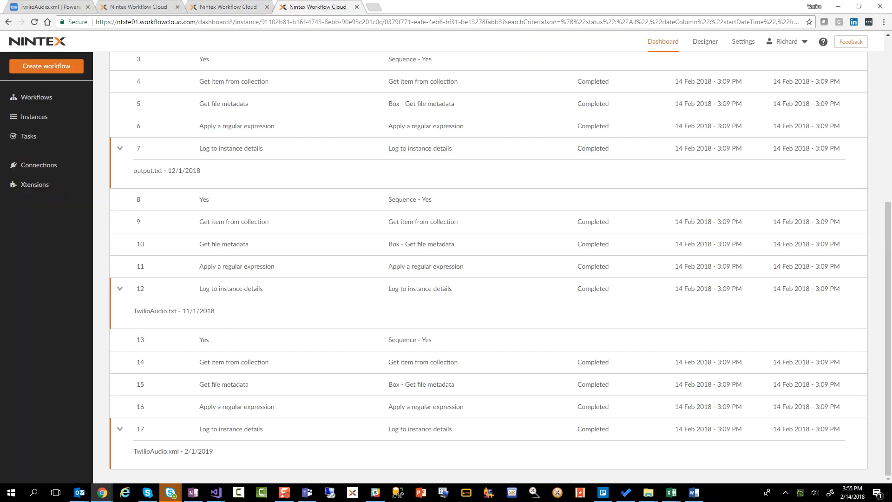
left_click(39, 121)
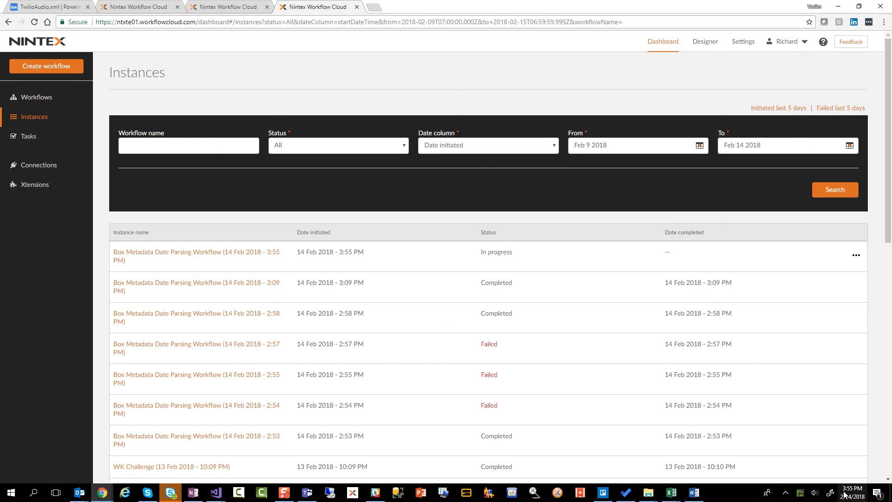
left_click(246, 256)
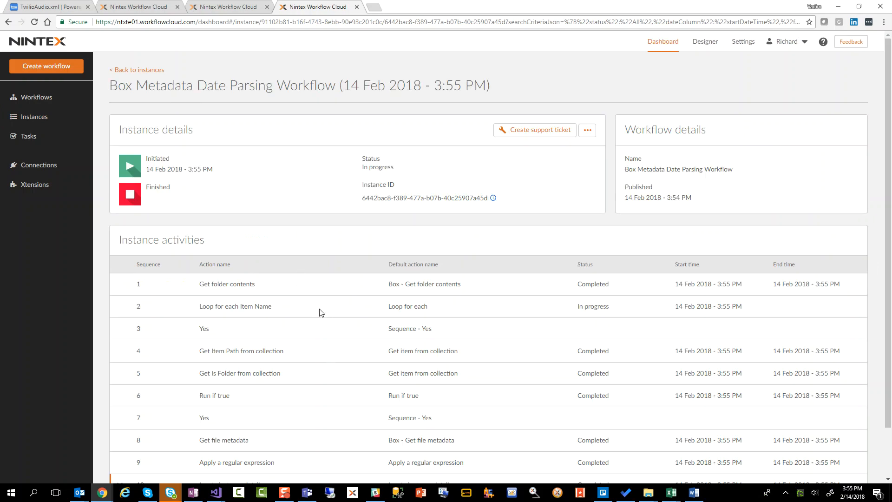
scroll(281, 403, "down", 1)
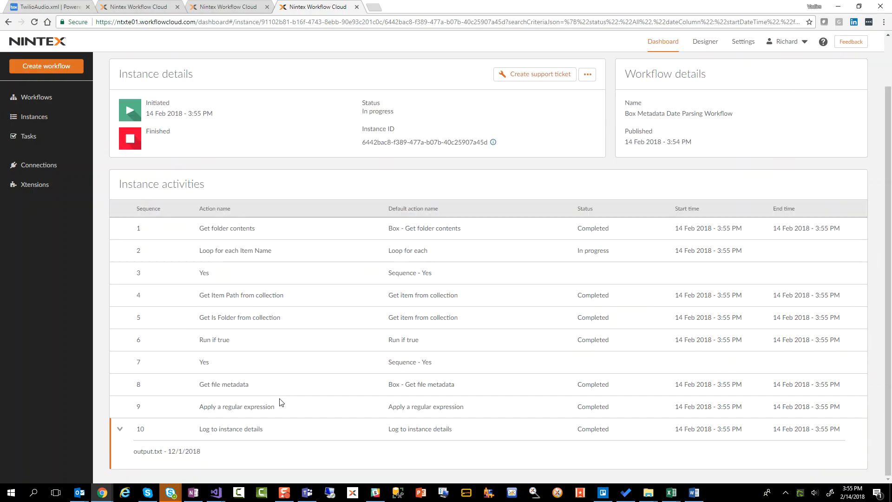
left_click_drag(209, 455, 128, 454)
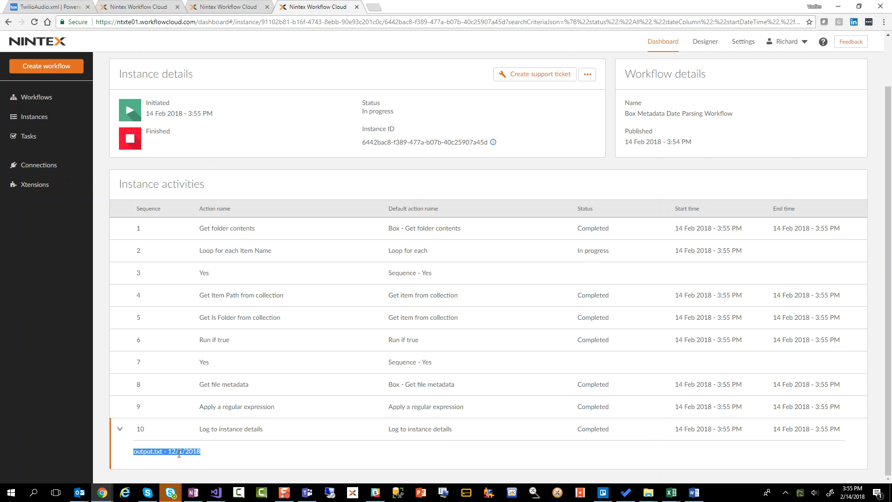
- Switch to Box and check the Expiration Date in the custom metadata of output.txt, leaving it without saving
left_click(50, 7)
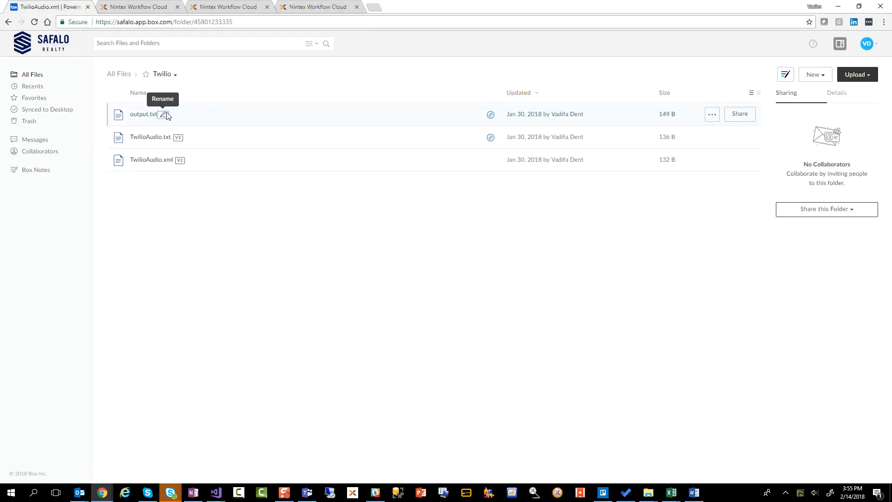
left_click(166, 114)
left_click(495, 293)
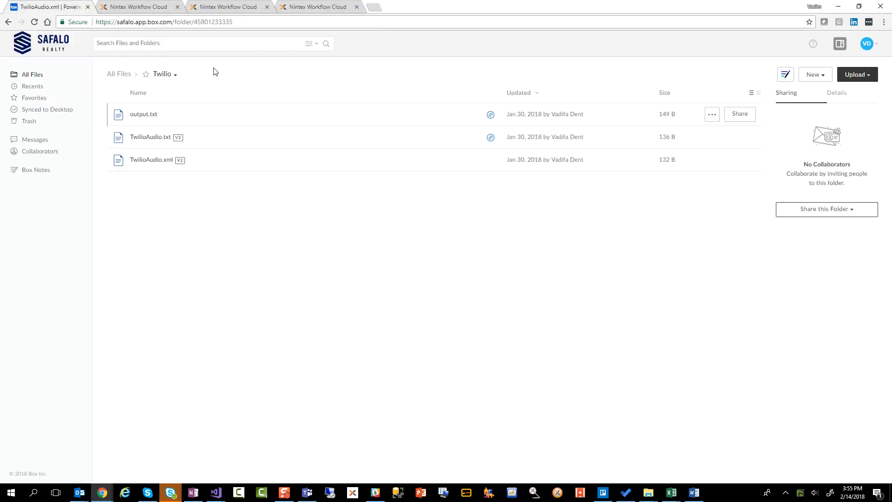
left_click(215, 117)
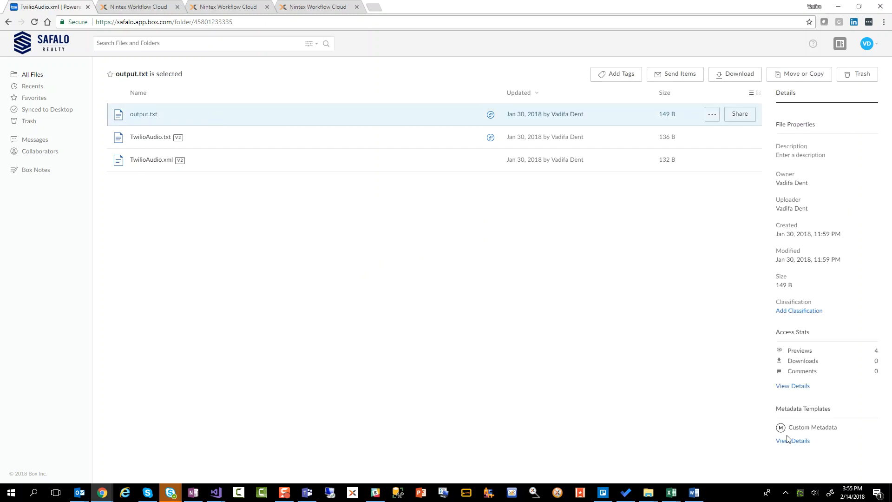
left_click(791, 442)
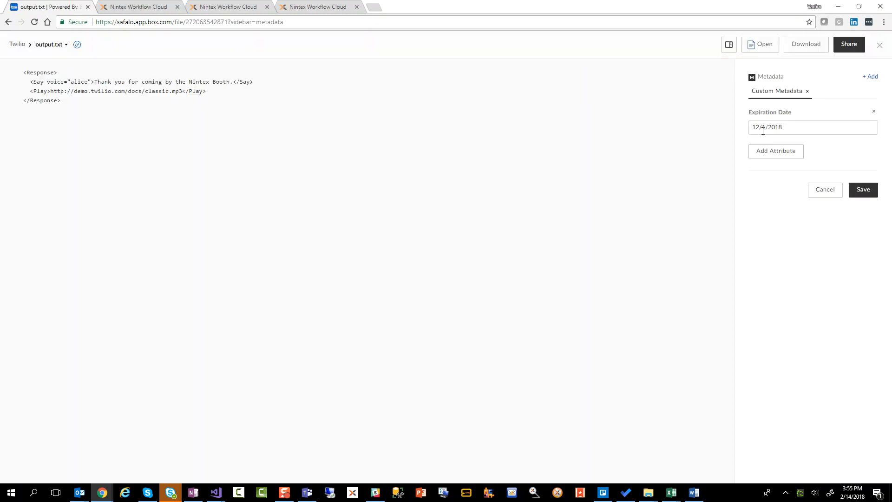
left_click(824, 190)
- Switch back to the Nintex instance, reload its details and review the logged expiration dates of the Twilio files
left_click(307, 8)
left_click(35, 22)
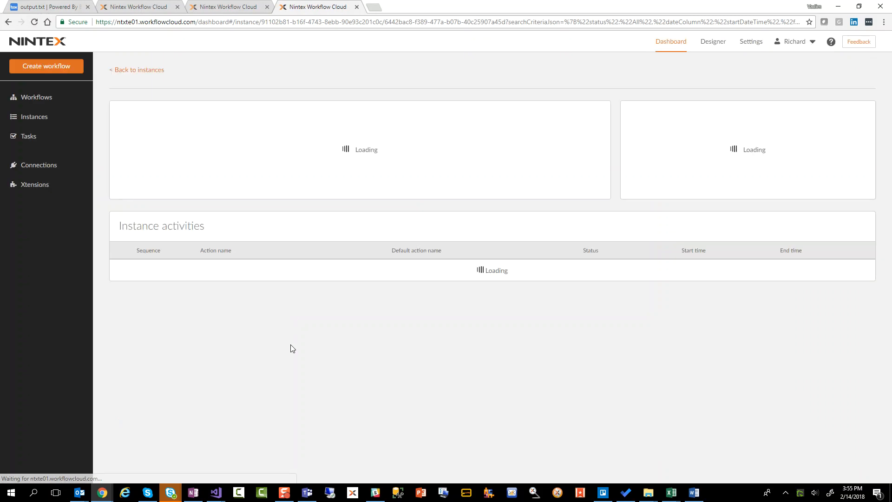
scroll(343, 375, "down", 9)
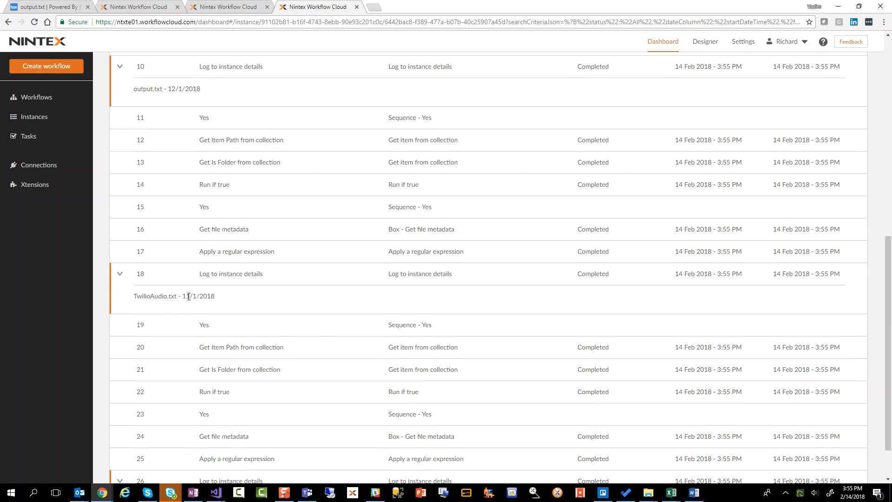
scroll(185, 345, "down", 1)
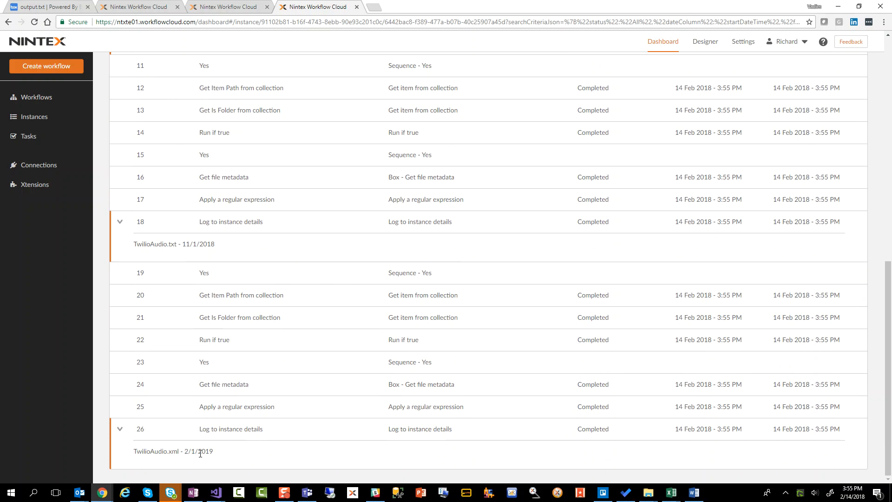
- Return to the workflow designer and dismiss the publish confirmation and the Run if true settings
left_click(161, 7)
left_click(642, 162)
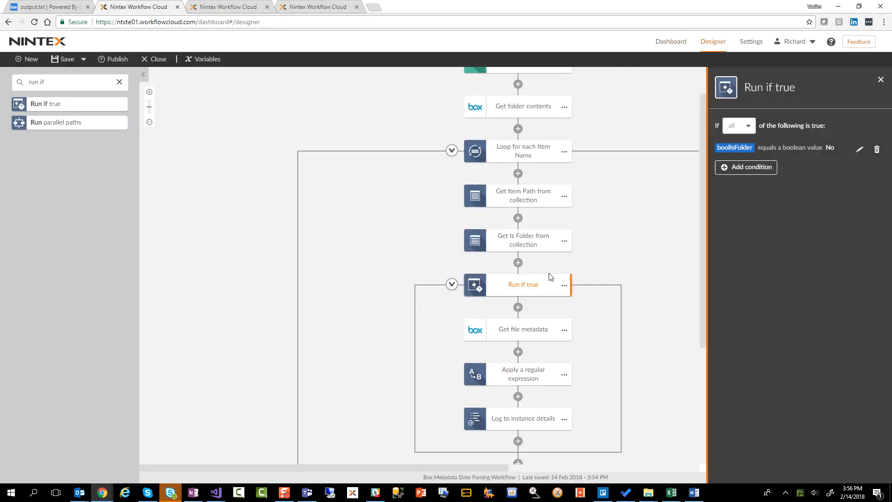
left_click(881, 79)
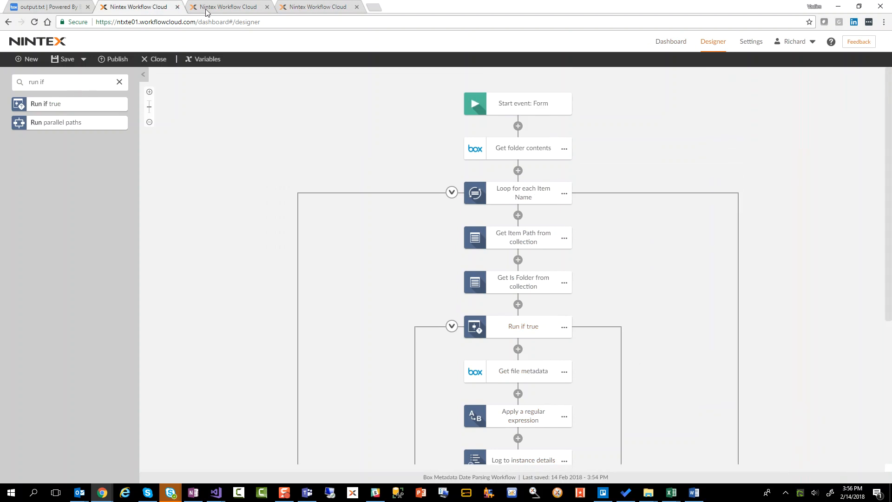
- Export Box Metadata Date Parsing Workflow from the dashboard, generating a non-expiring workflow key and copying it
left_click(288, 6)
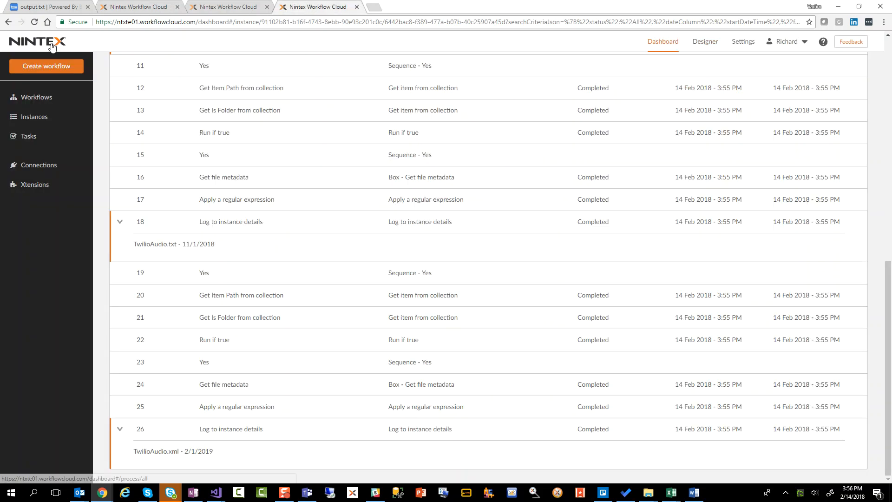
left_click(50, 43)
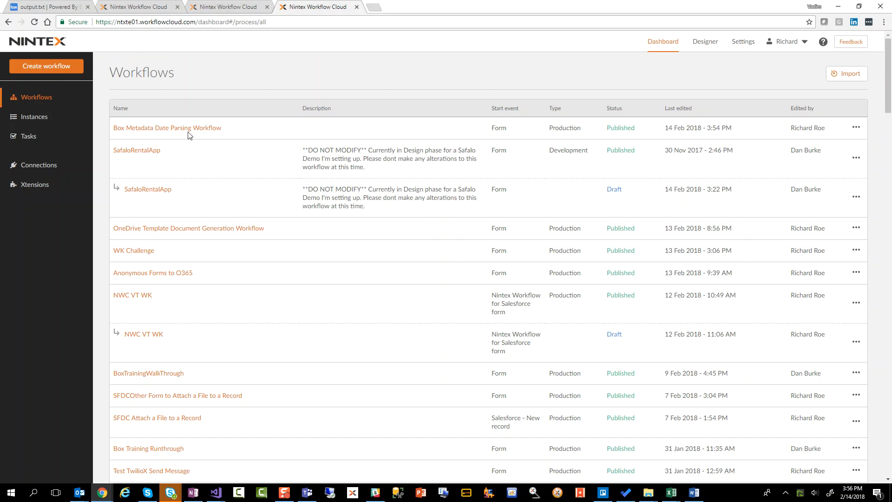
left_click(857, 128)
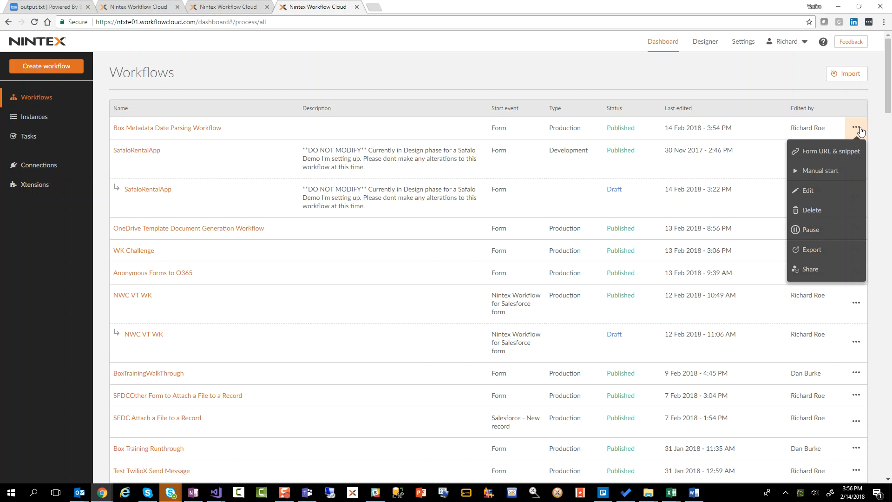
left_click(813, 251)
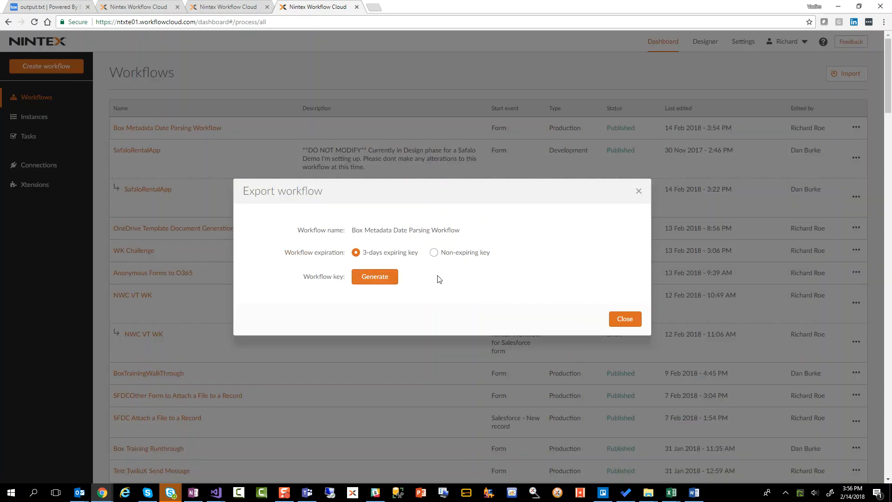
left_click(434, 252)
left_click(366, 280)
double_click(452, 263)
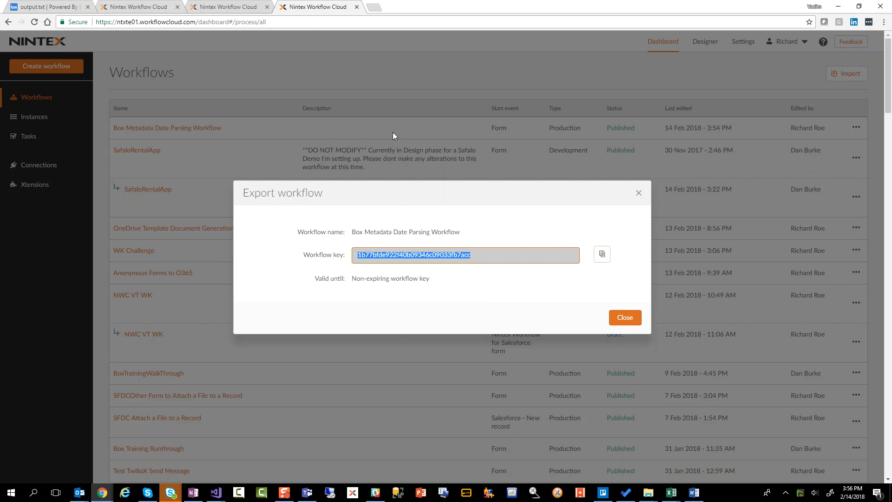
left_click(639, 194)
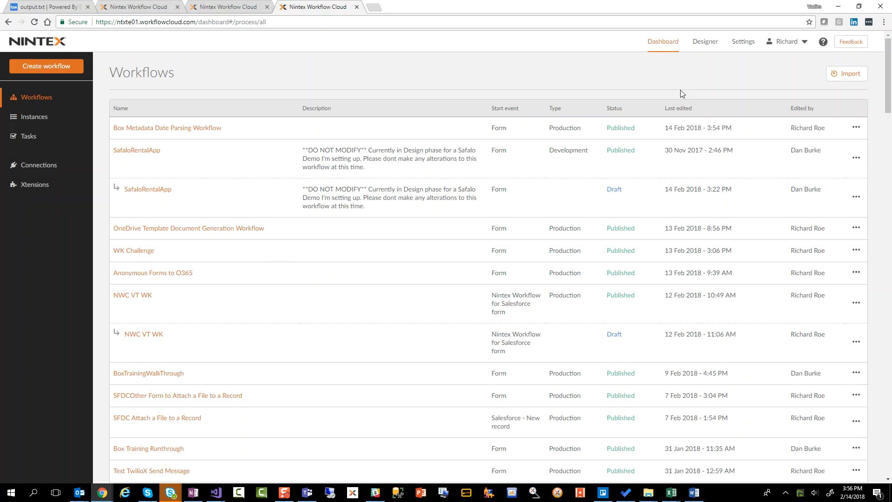
- Fill in the workflow import form with the copied workflow key and the name "dfsdf", and cancel the import
left_click(850, 75)
left_click(335, 147)
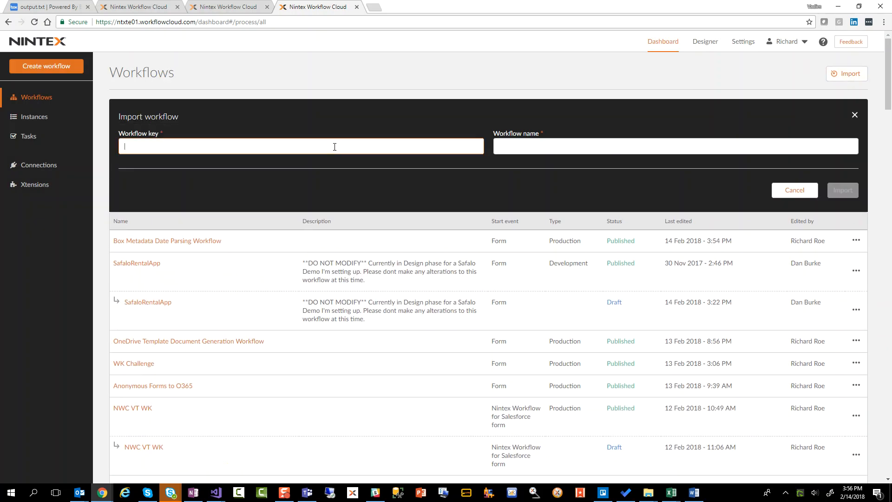
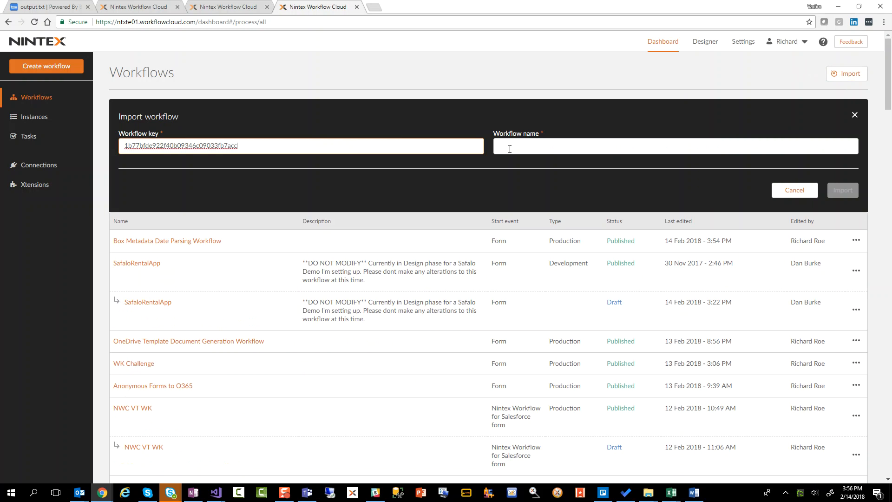
left_click(509, 150)
type("dfsdf")
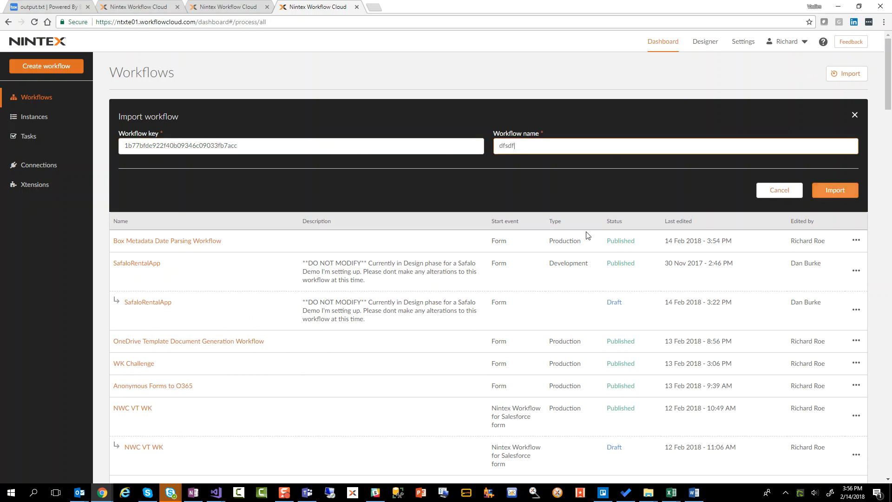
left_click(766, 191)
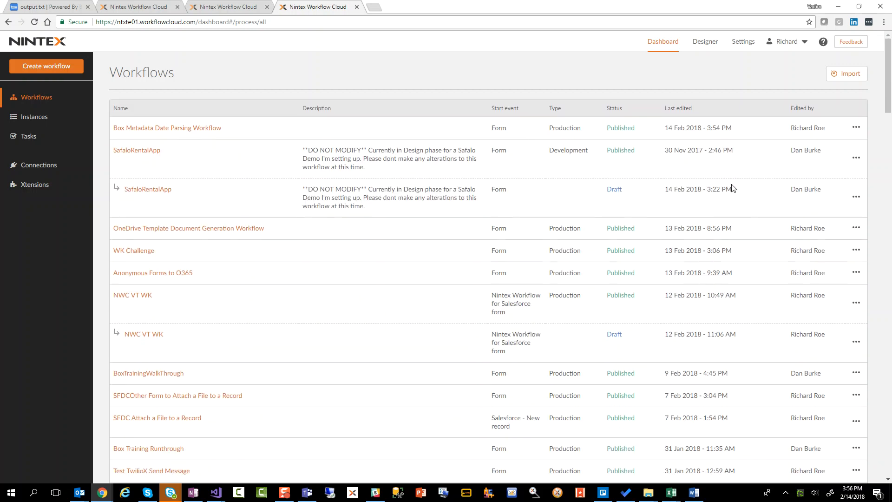